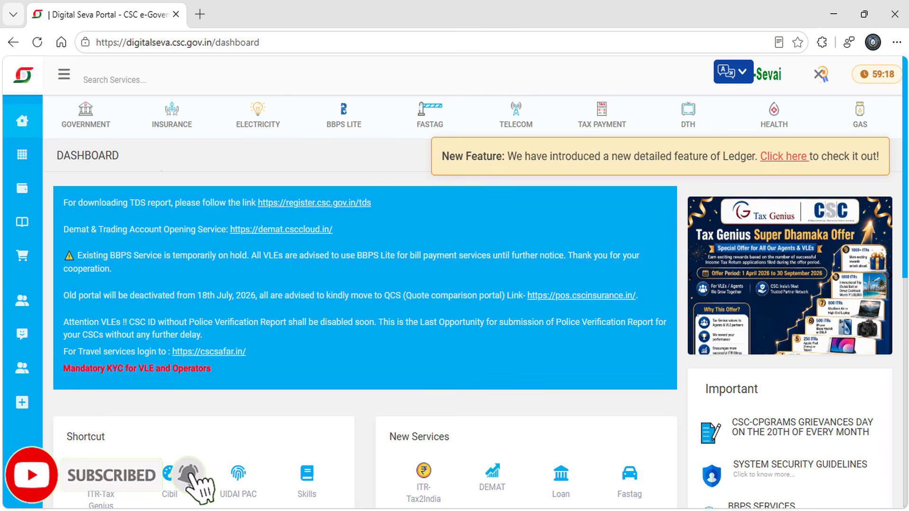
# Step: Search Digital Seva services for 'lab' and launch the Labour Certificate service
pyautogui.click(97, 79)
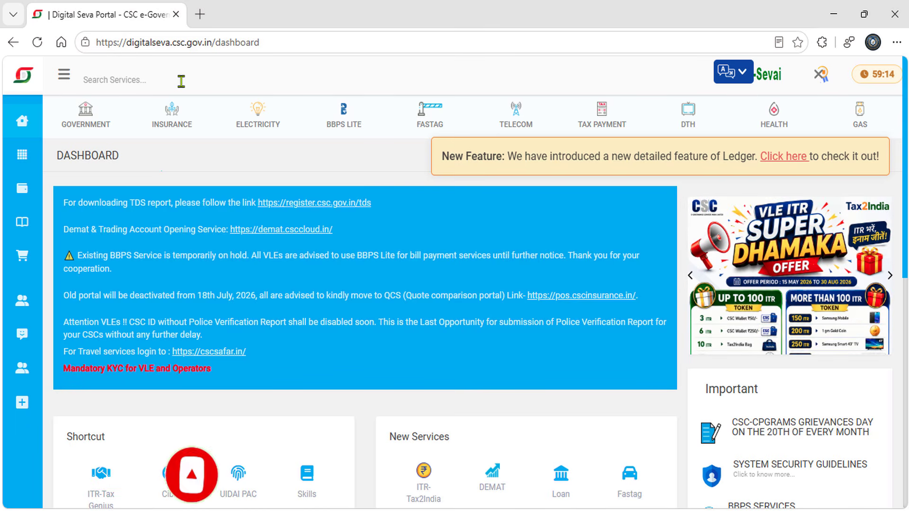
pyautogui.write('lab')
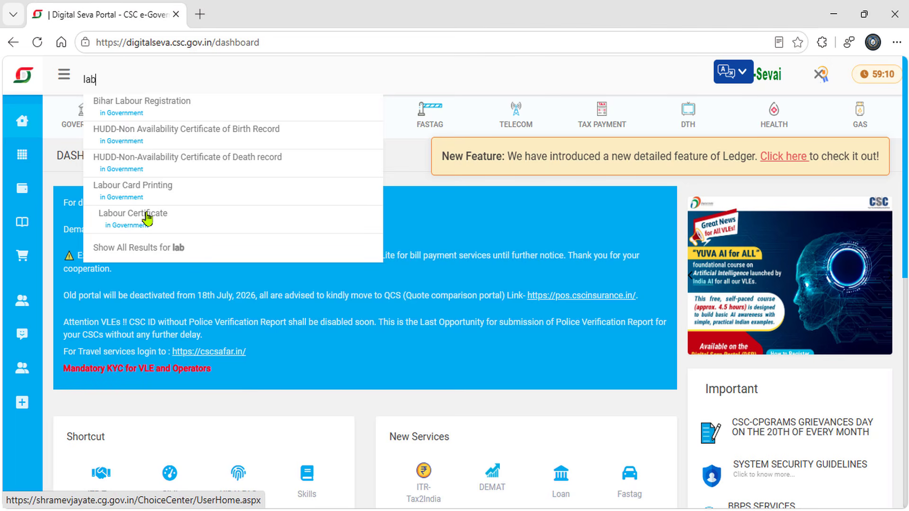
pyautogui.moveTo(83, 197); pyautogui.dragTo(188, 238)
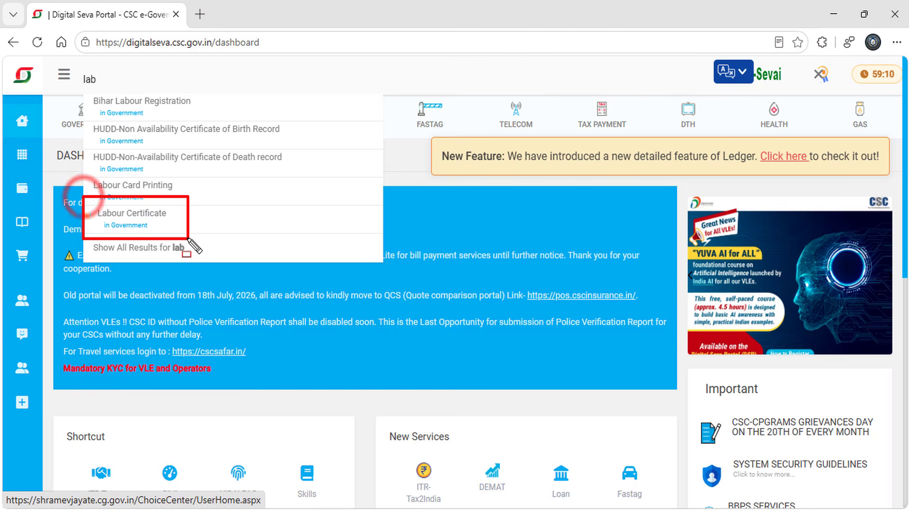
pyautogui.click(159, 221)
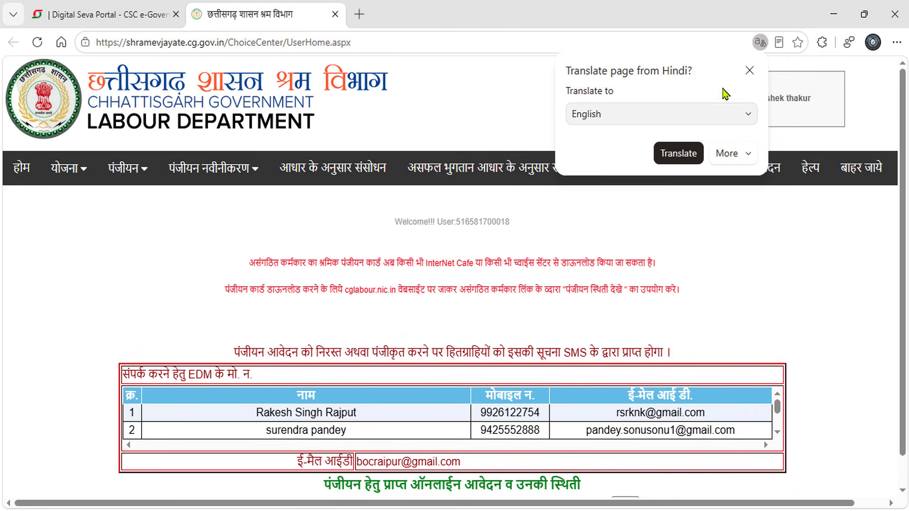
# Step: Dismiss the translate offer and go to योजना > योजना आवेदन फार्म
pyautogui.click(754, 69)
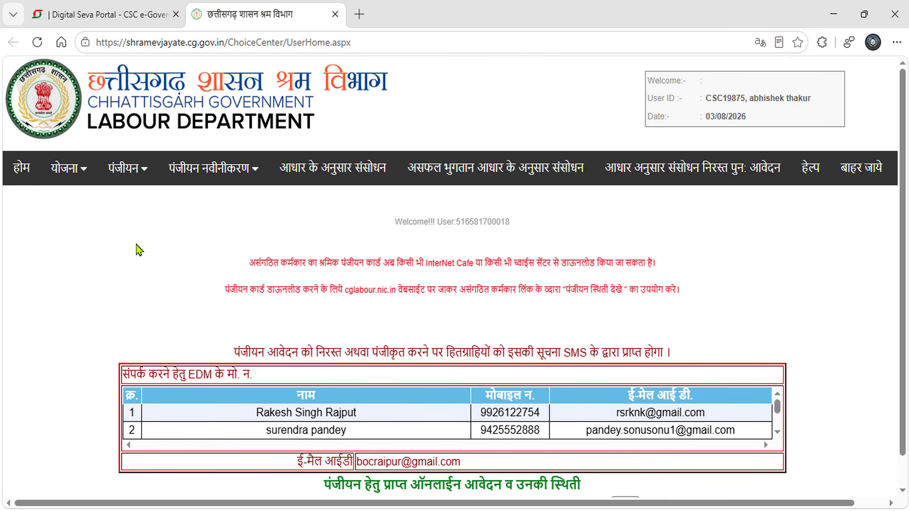
pyautogui.moveTo(79, 177)
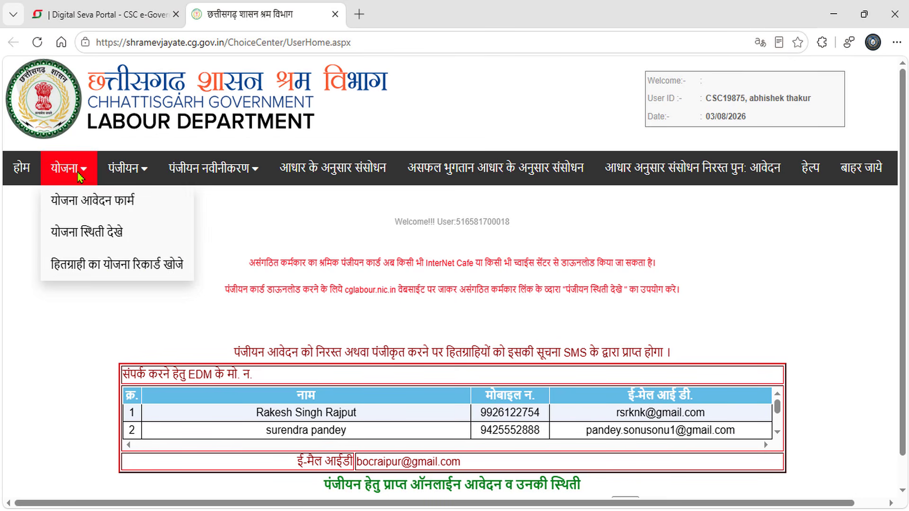
pyautogui.click(79, 203)
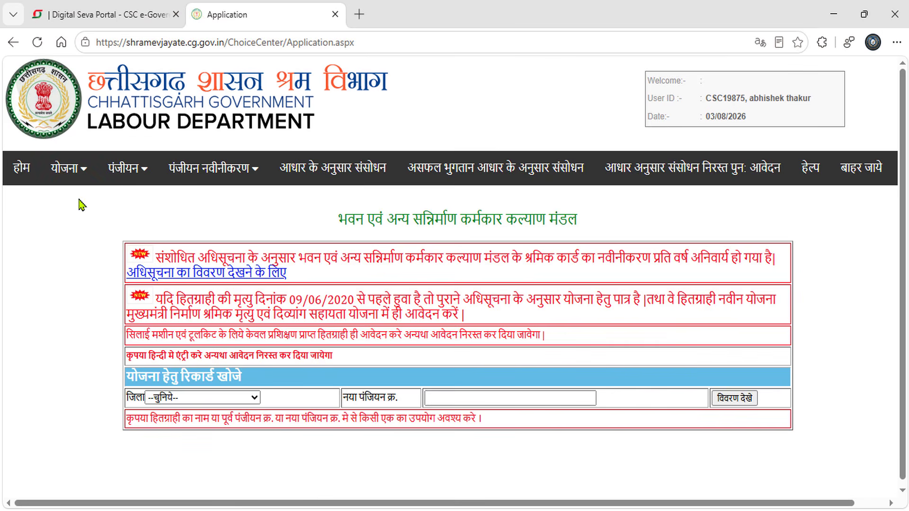
# Step: Select district कांकेर, enter the worker's registration number and fetch their record with विवरण देखे
pyautogui.click(229, 398)
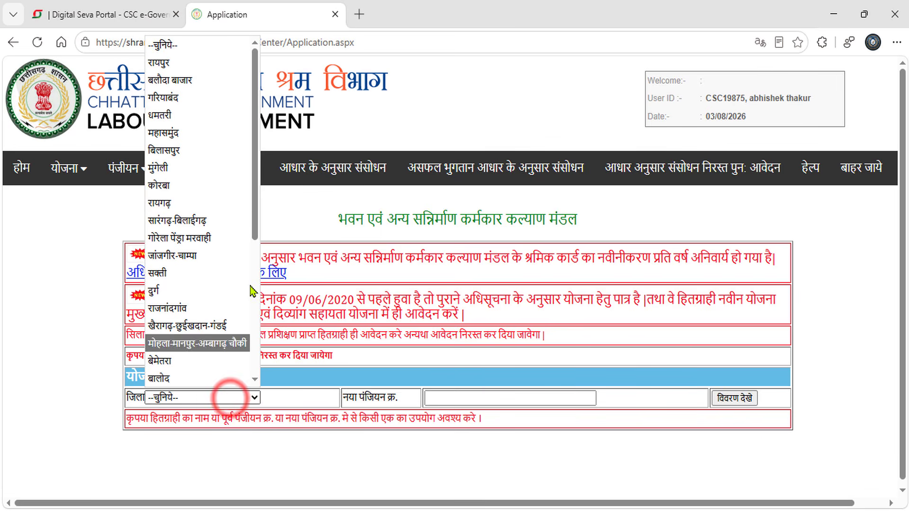
pyautogui.moveTo(255, 220); pyautogui.dragTo(258, 279)
pyautogui.scroll(-2, 254, 150)
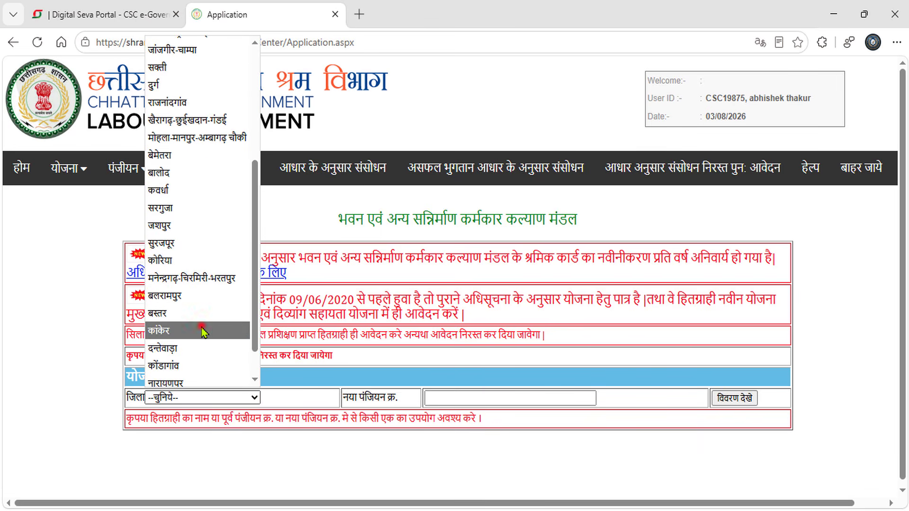
pyautogui.click(203, 331)
pyautogui.click(458, 398)
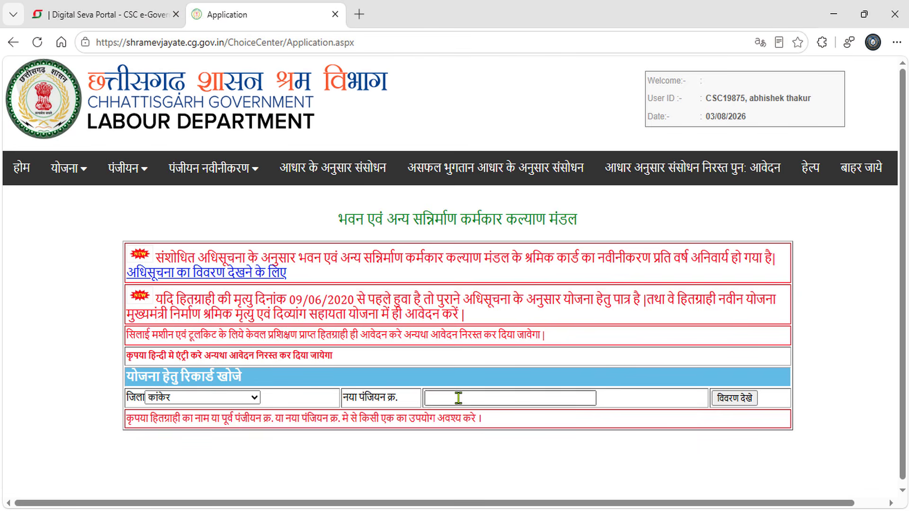
pyautogui.click(458, 397)
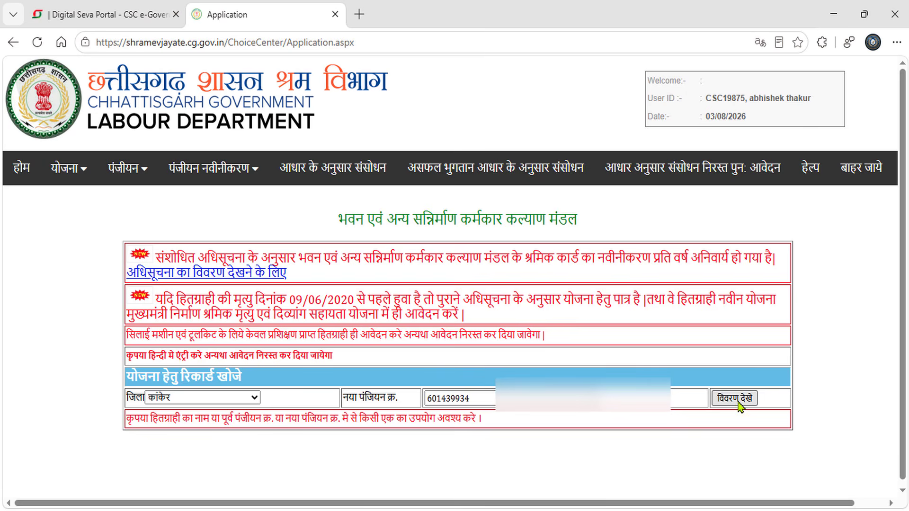
pyautogui.click(746, 400)
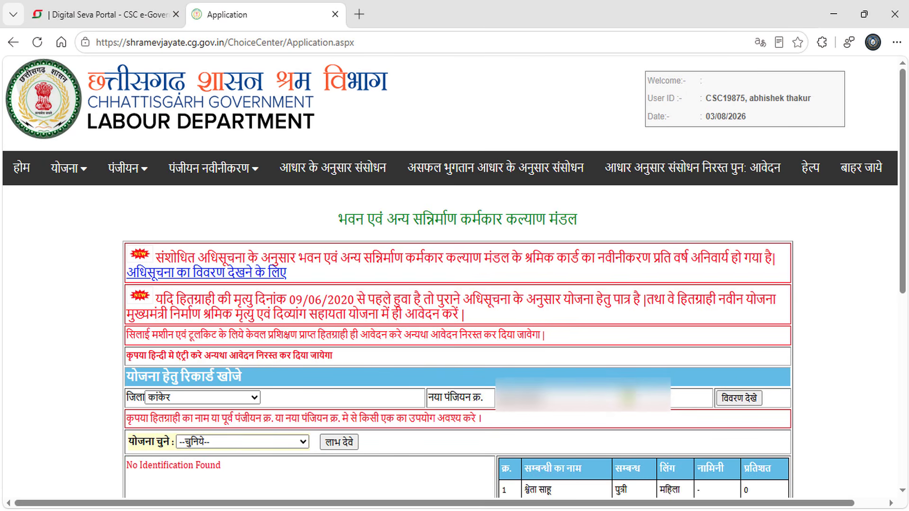
# Step: Choose मुख्यमंत्री नोनी बाबू मेधावी शिक्षा सहायता योजना and apply with लाभ देवे
pyautogui.click(304, 443)
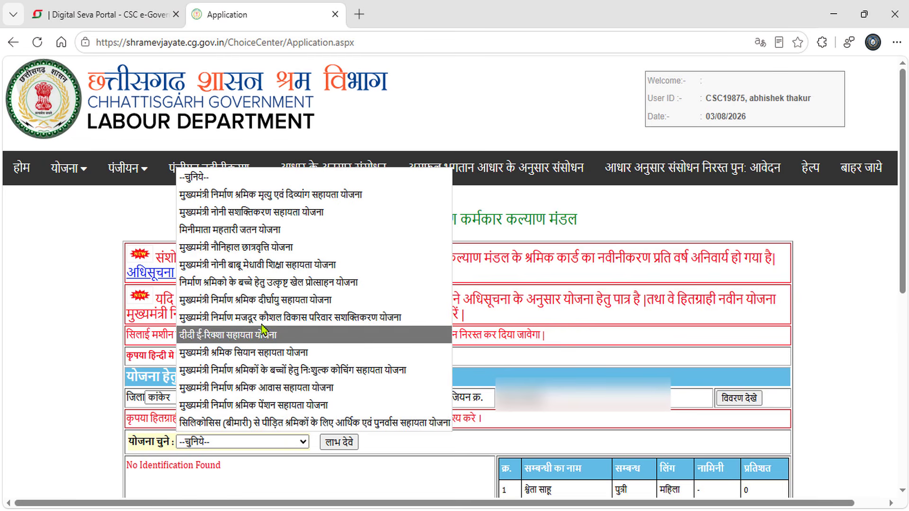
pyautogui.click(270, 265)
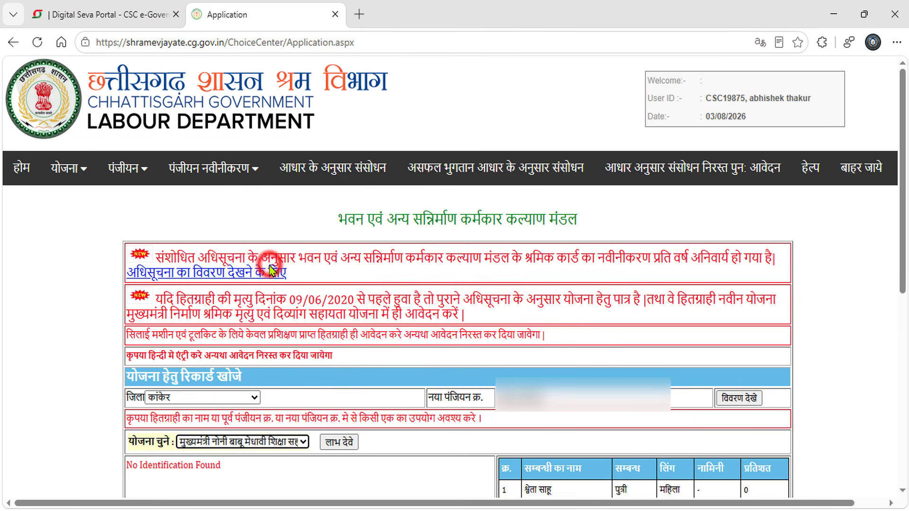
pyautogui.click(338, 443)
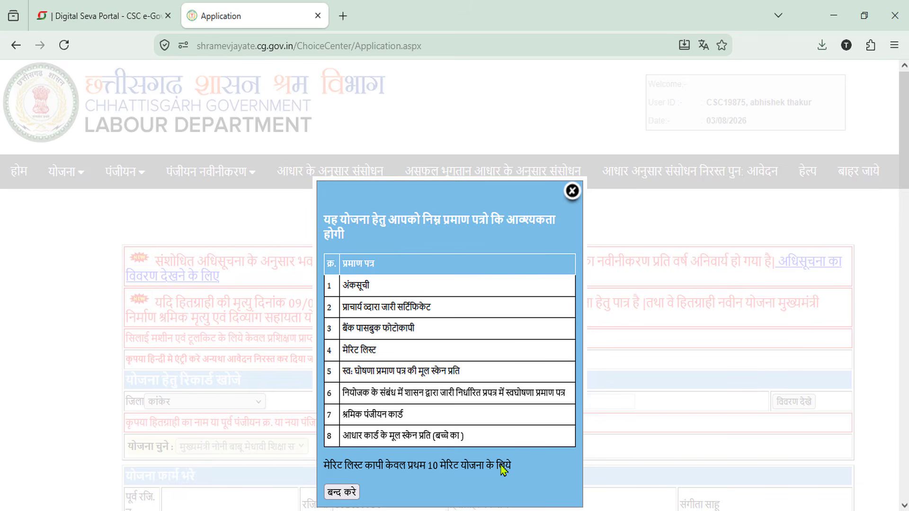
# Step: Close the required-documents notice and review the prefilled worker and bank details
pyautogui.click(342, 492)
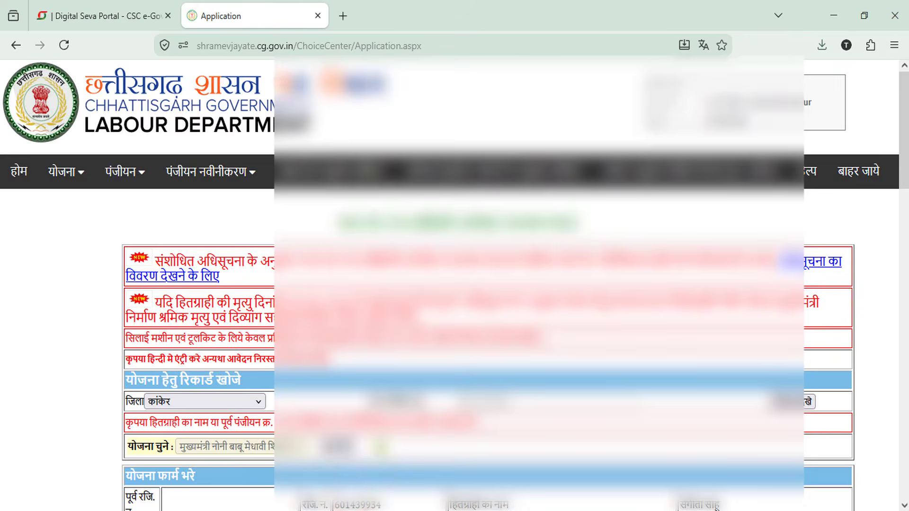
pyautogui.scroll(-10, 355, 470)
pyautogui.scroll(-15, 487, 284)
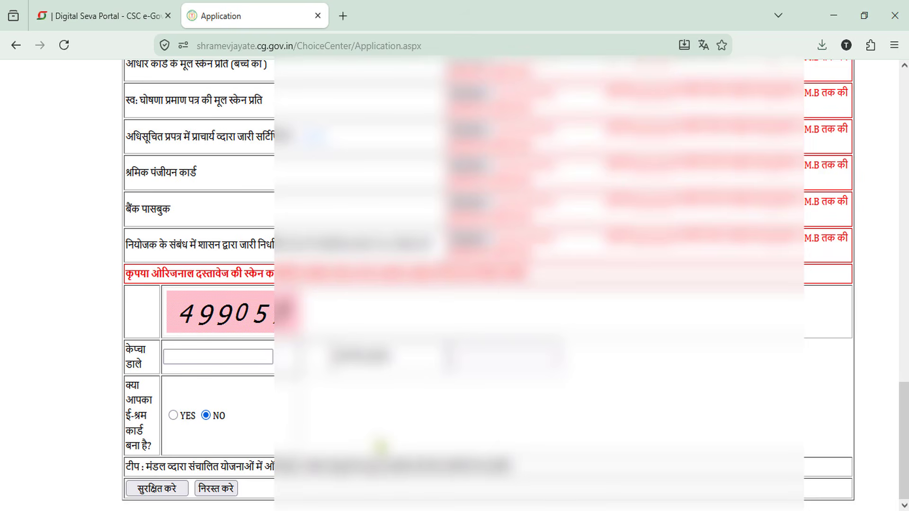
pyautogui.scroll(3, 380, 445)
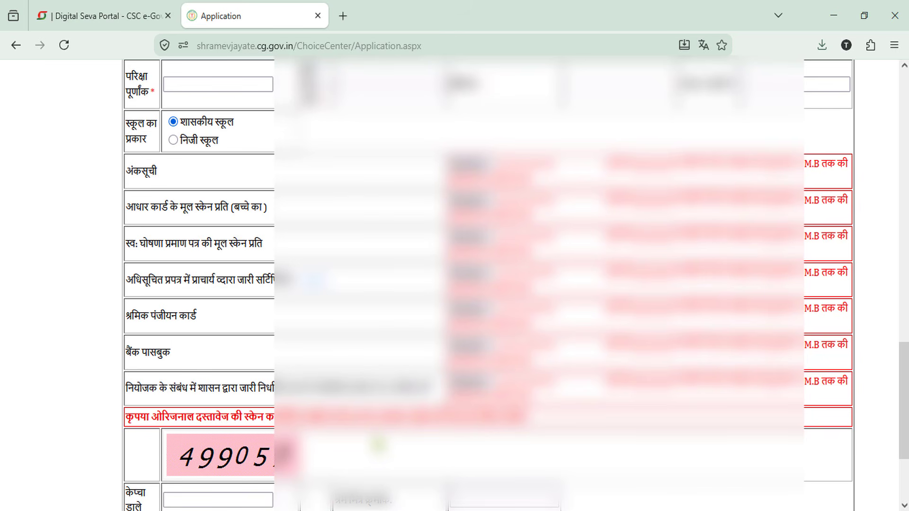
pyautogui.scroll(9, 372, 386)
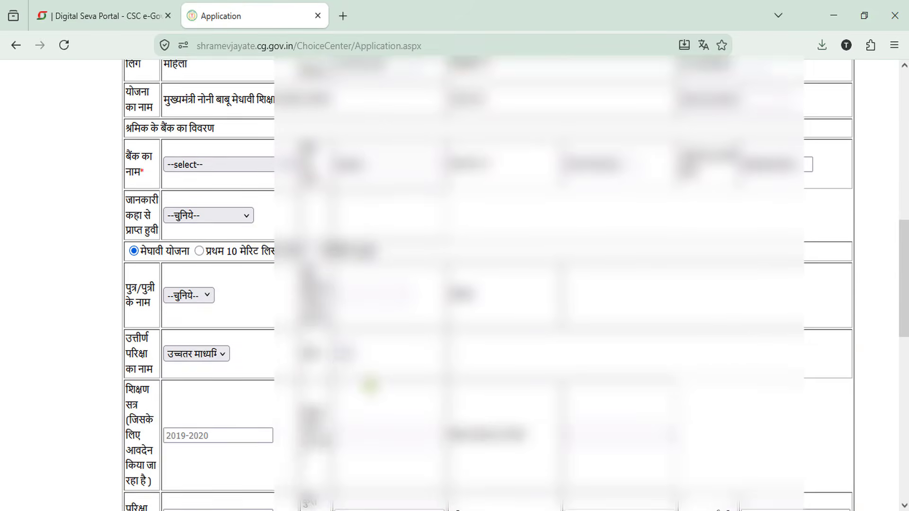
pyautogui.scroll(6, 370, 386)
pyautogui.scroll(-6, 370, 386)
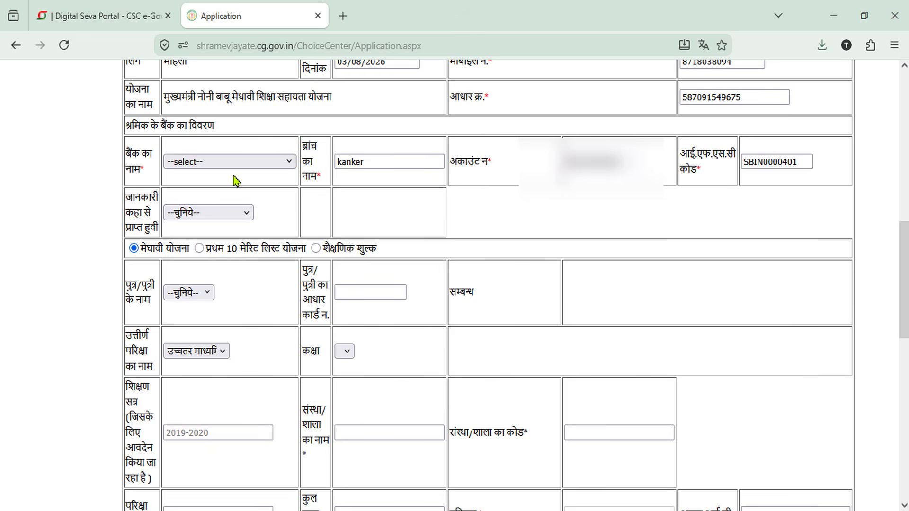
# Step: Set the bank to STATE BANK OF INDIA and information source to श्रम विभाग व्दारा
pyautogui.click(232, 166)
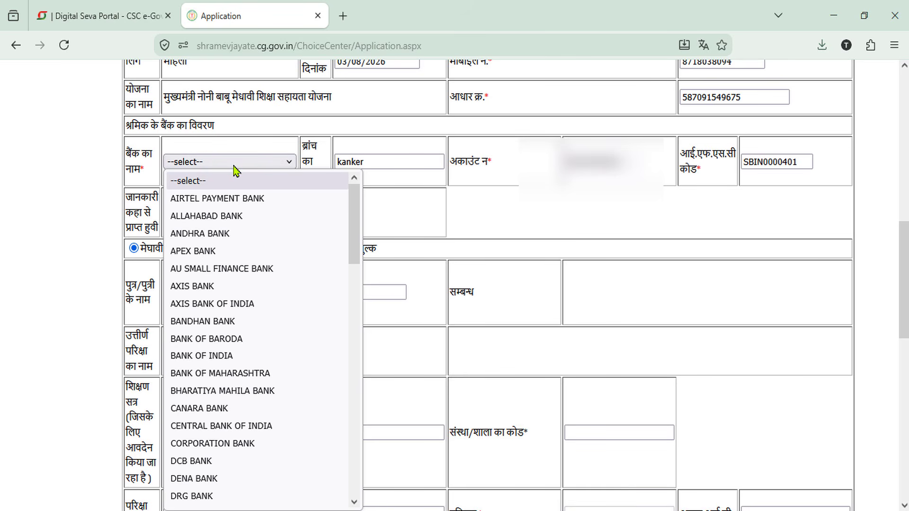
pyautogui.press('s')
pyautogui.press('t')
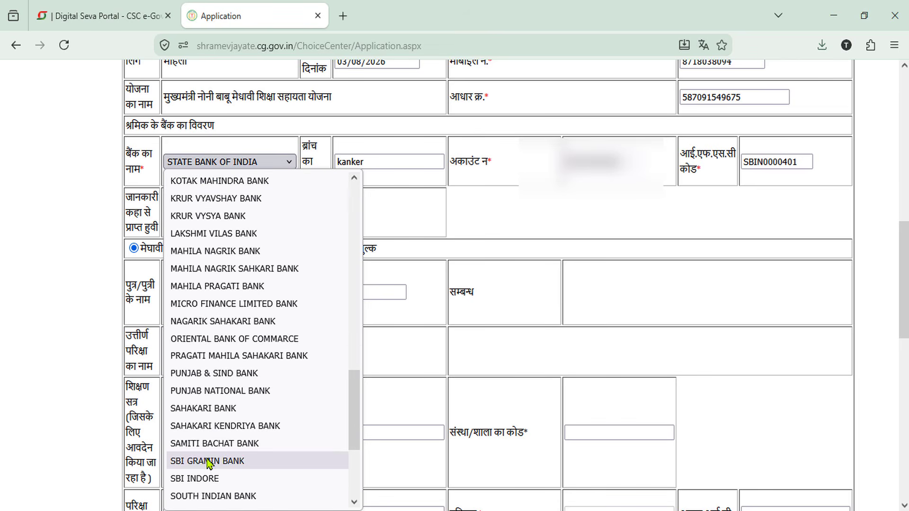
pyautogui.click(225, 162)
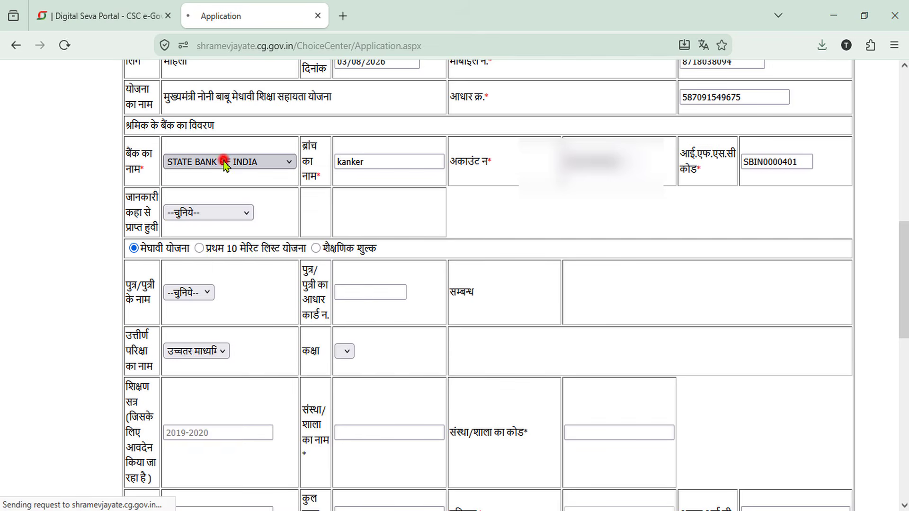
pyautogui.click(214, 212)
pyautogui.click(226, 342)
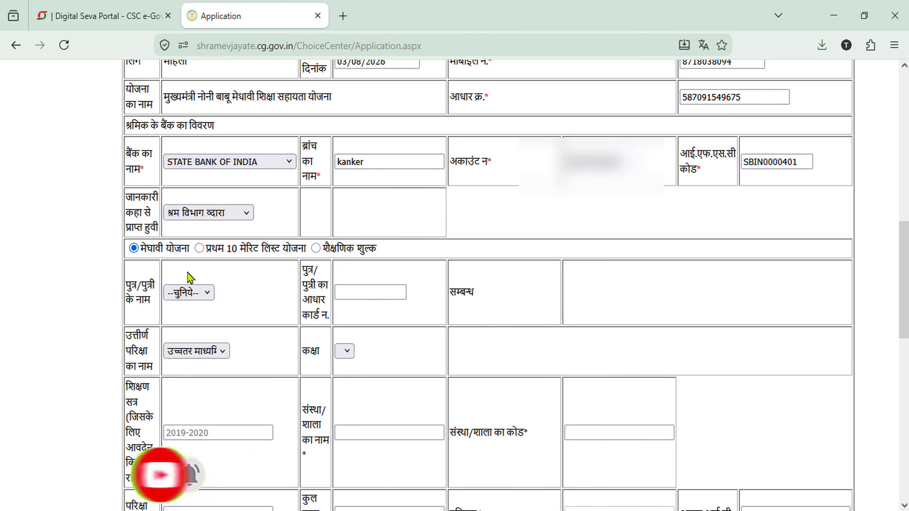
# Step: Select the labourer's daughter as beneficiary and paste her Aadhaar number
pyautogui.click(200, 294)
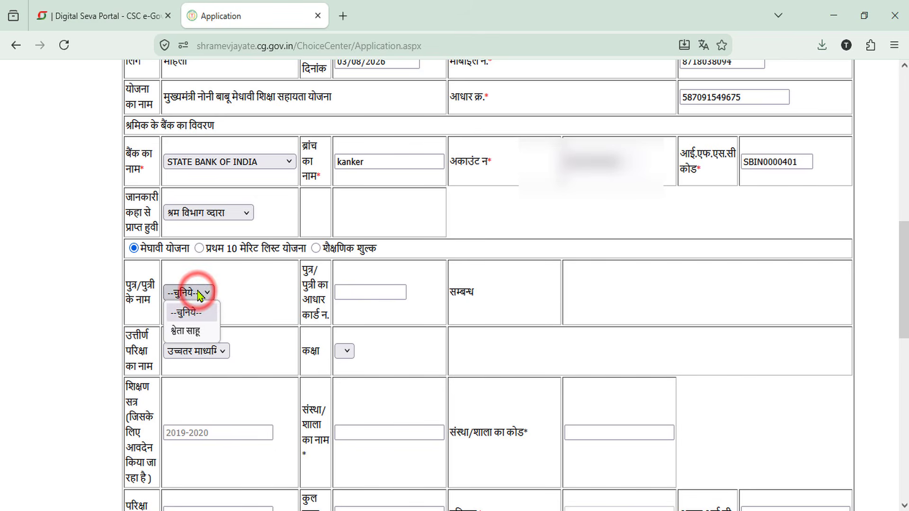
pyautogui.click(189, 331)
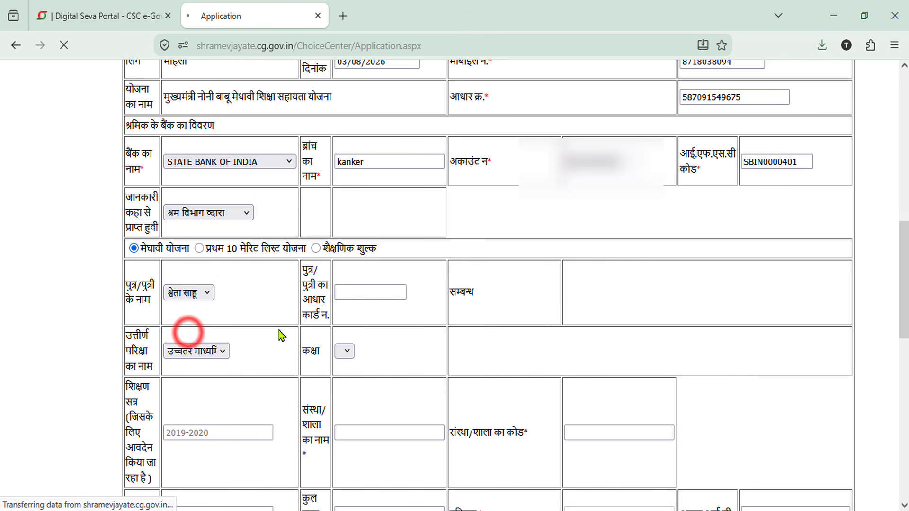
pyautogui.click(369, 294)
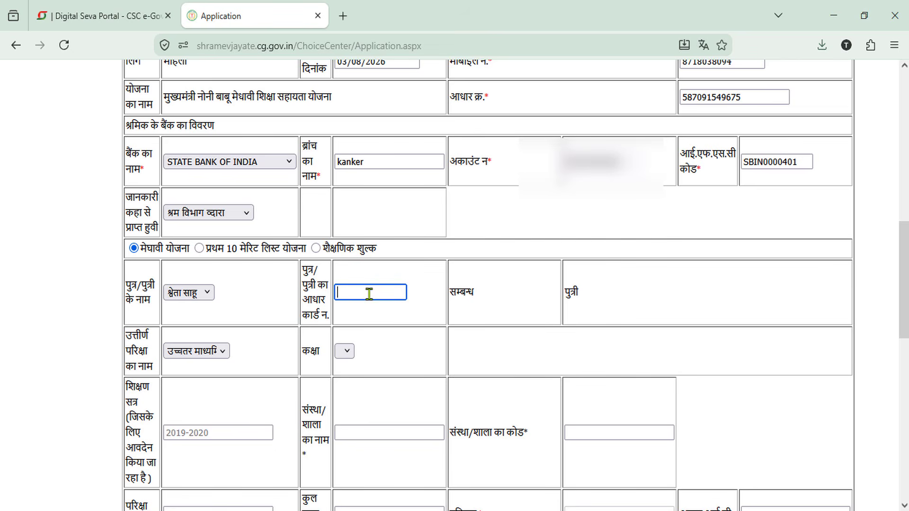
pyautogui.hotkey('ctrl', 'v')
pyautogui.click(402, 320)
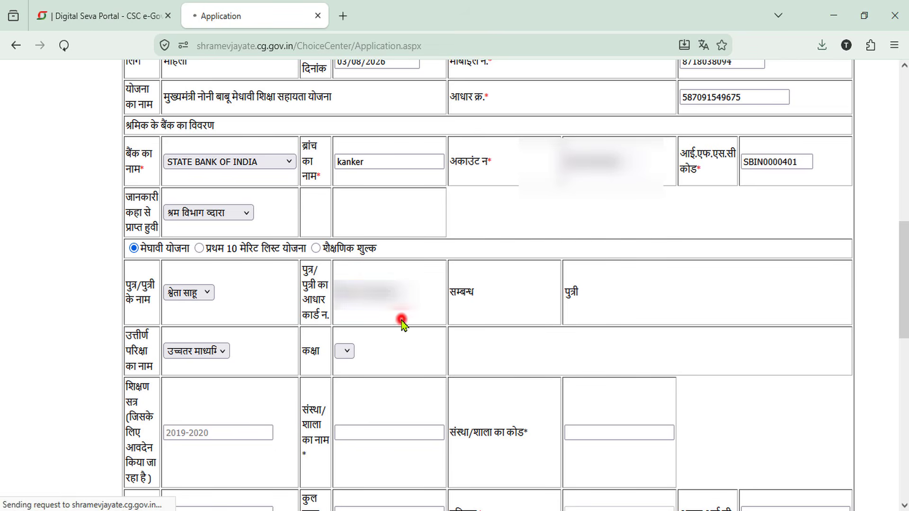
# Step: Set the passed exam to उच्च माध्यमिक so the class shows 10
pyautogui.click(212, 356)
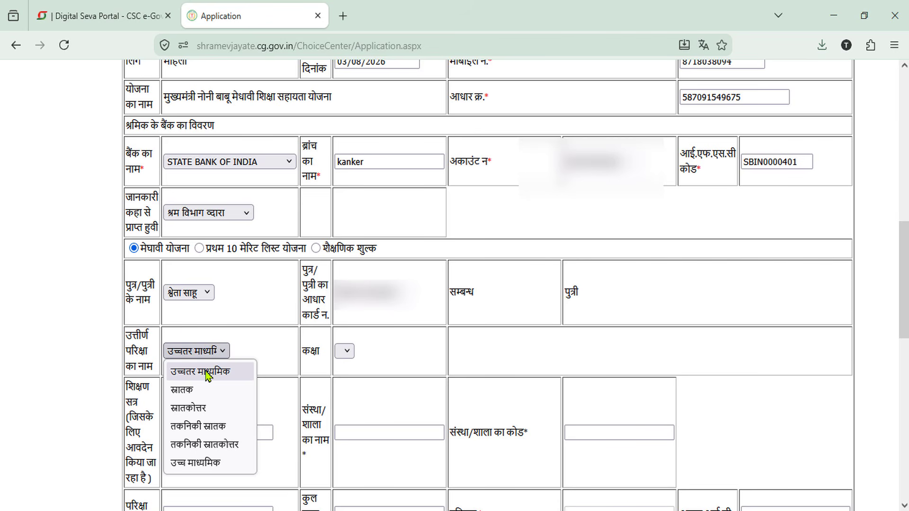
pyautogui.click(207, 374)
pyautogui.click(345, 352)
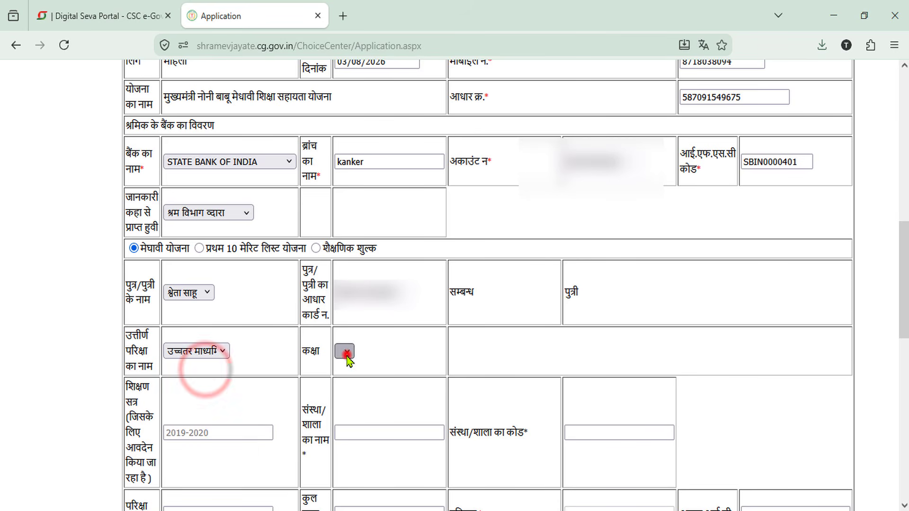
pyautogui.click(223, 351)
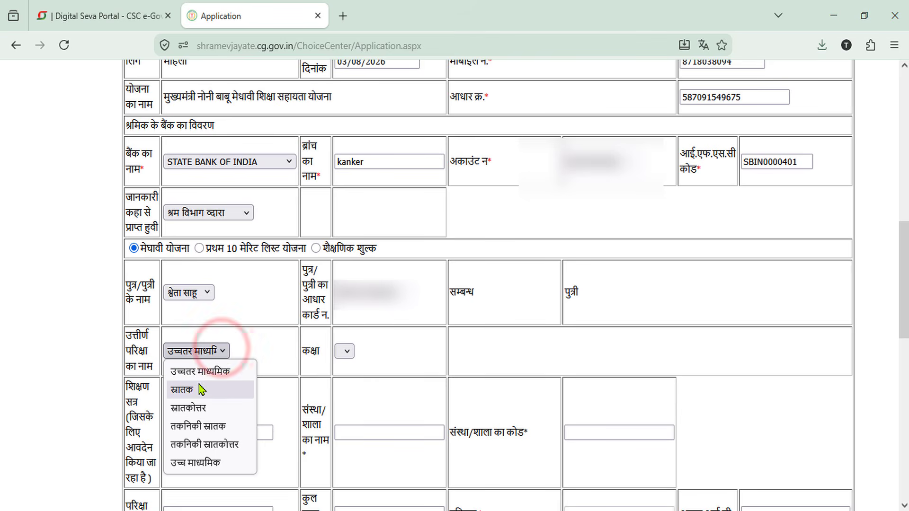
pyautogui.click(200, 458)
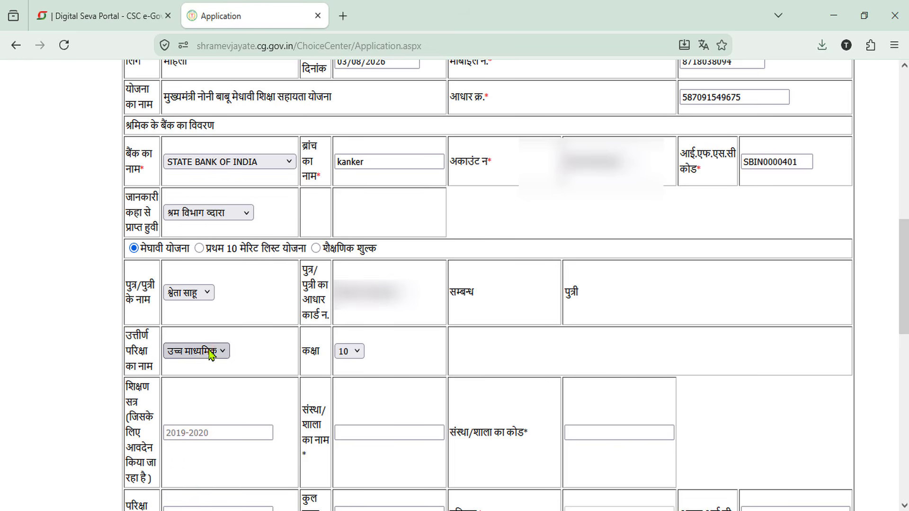
pyautogui.click(206, 350)
pyautogui.click(205, 377)
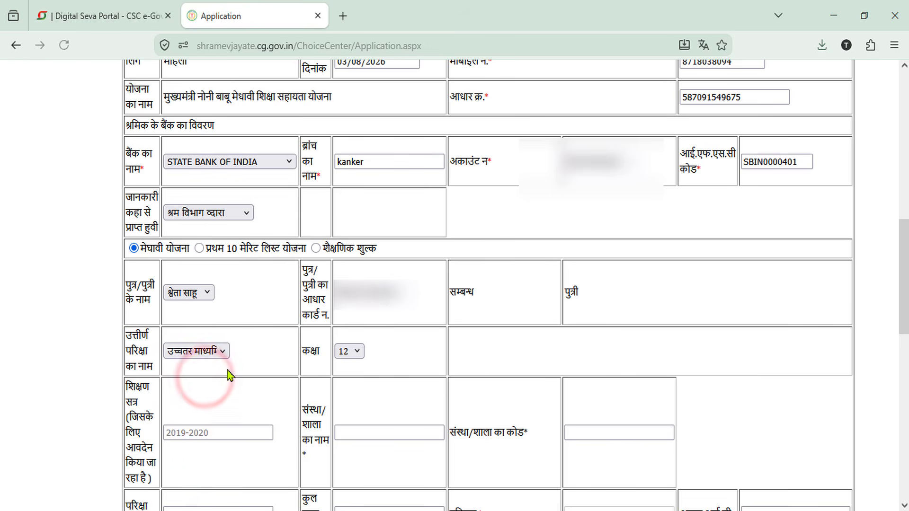
pyautogui.click(355, 353)
pyautogui.click(355, 353)
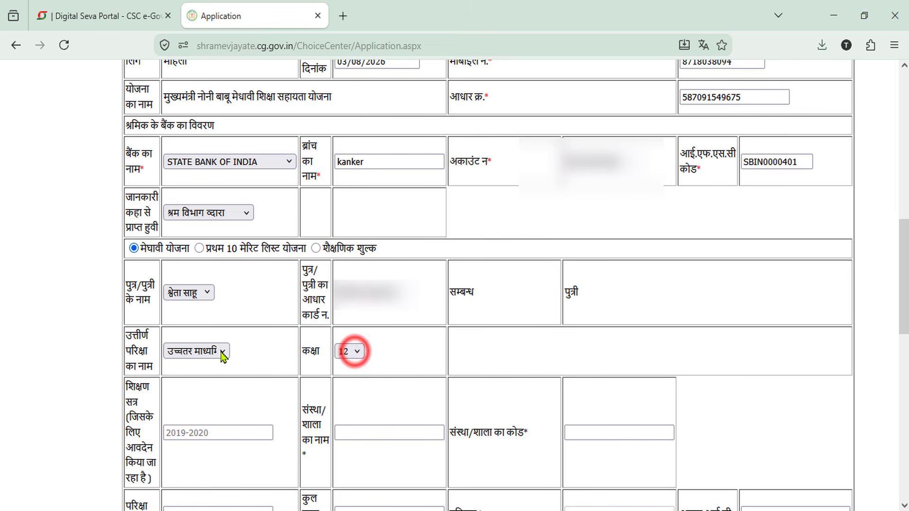
pyautogui.click(222, 351)
pyautogui.click(208, 462)
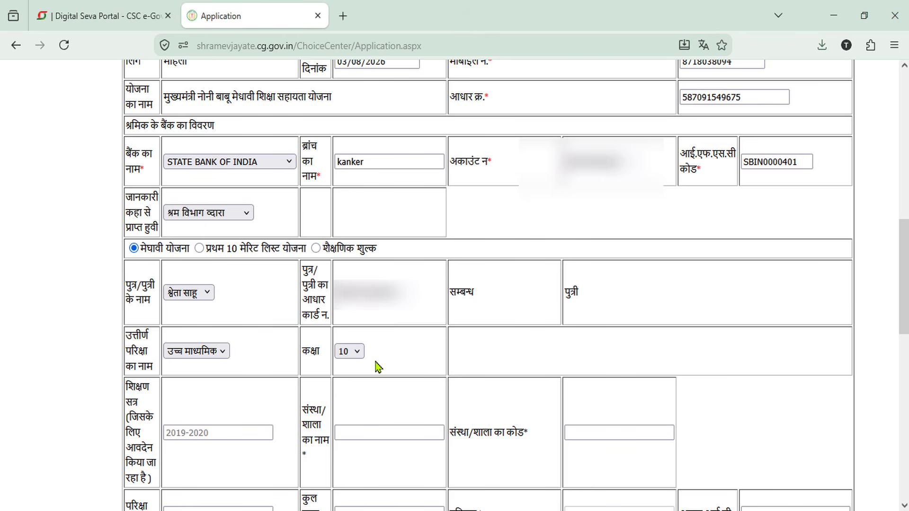
pyautogui.scroll(-5, 348, 386)
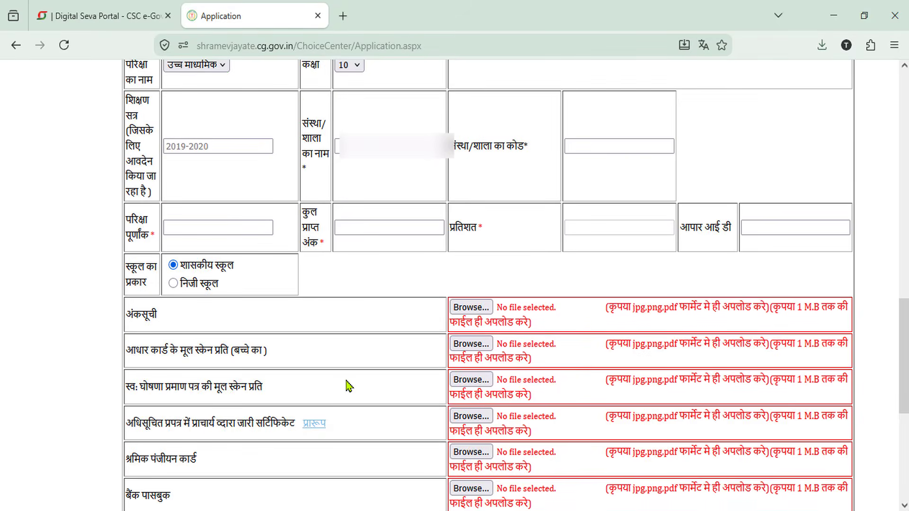
pyautogui.click(201, 145)
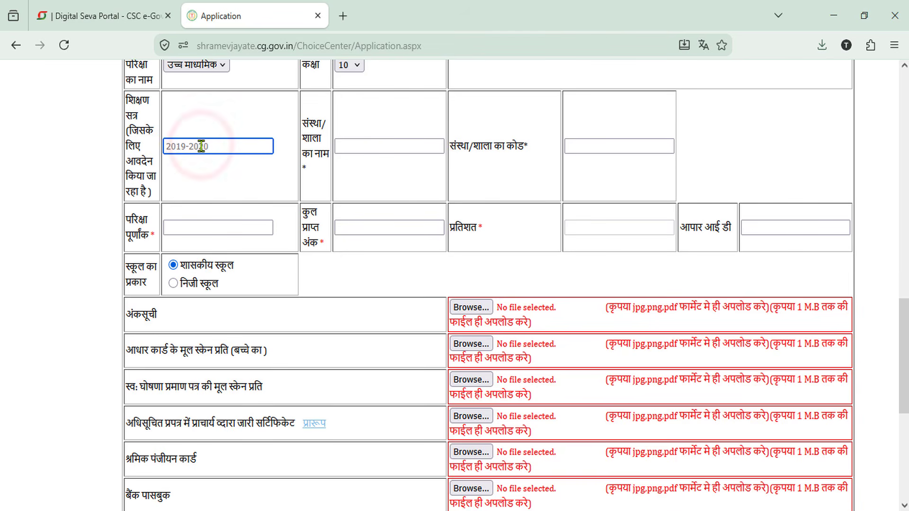
pyautogui.click(201, 145)
pyautogui.click(198, 171)
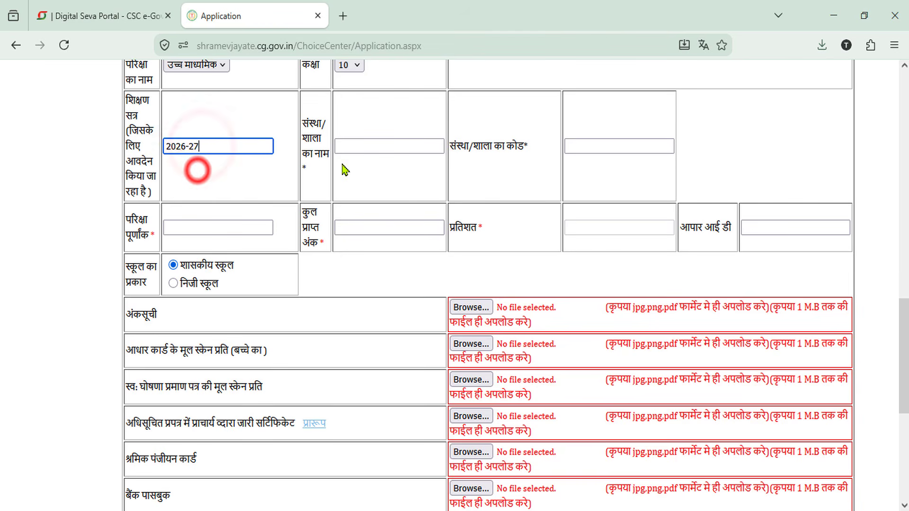
pyautogui.click(369, 145)
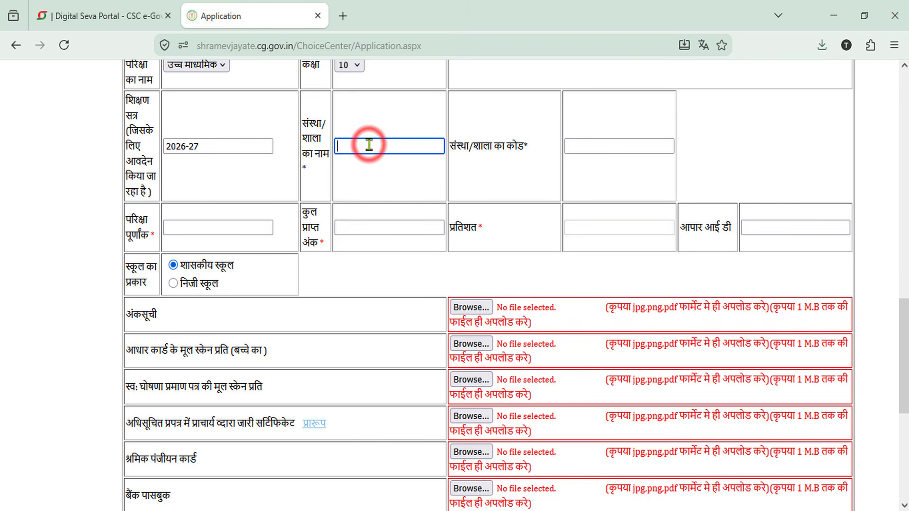
pyautogui.click(368, 145)
pyautogui.click(375, 169)
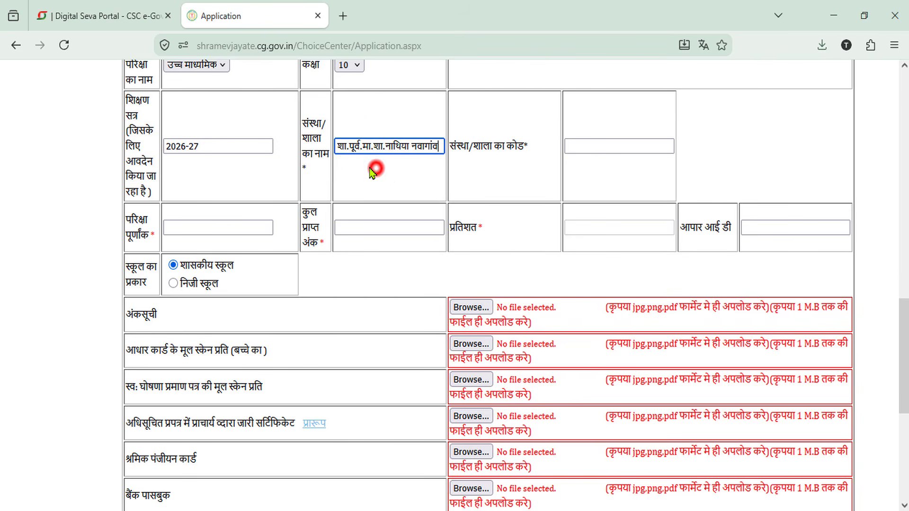
pyautogui.click(589, 149)
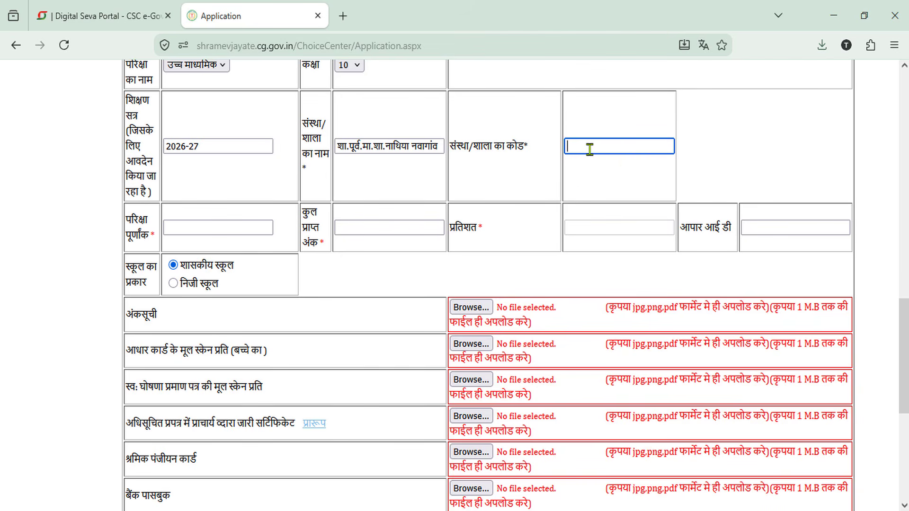
pyautogui.hotkey('ctrl', 'v')
pyautogui.press('Tab')
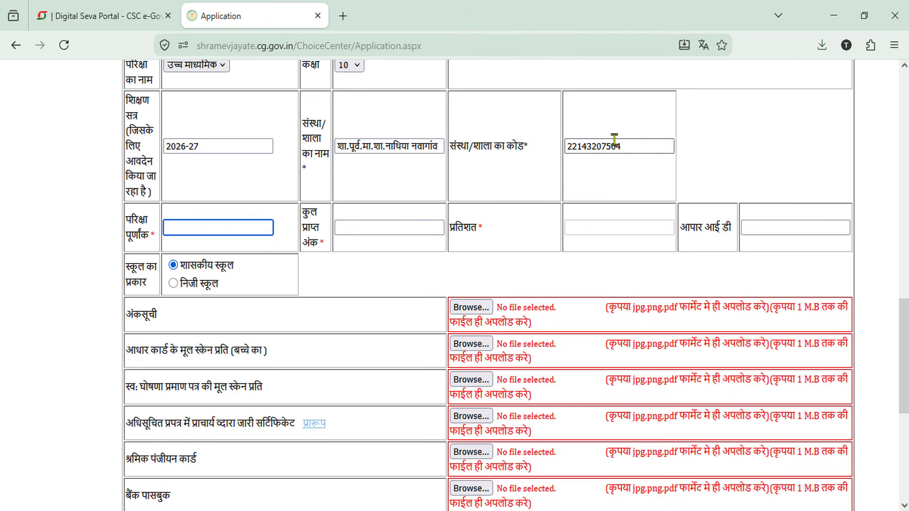
# Step: Enter marks 467 out of 600 and the student's APAAR ID
pyautogui.click(217, 228)
pyautogui.click(191, 248)
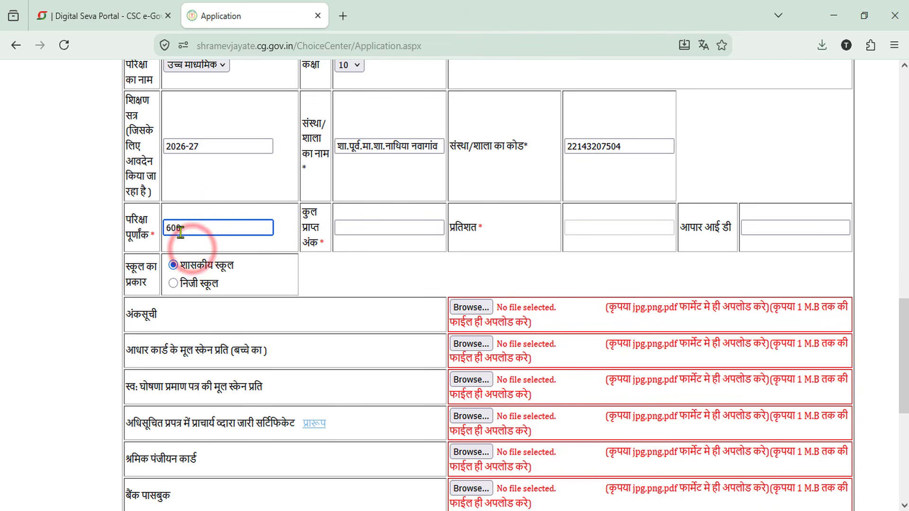
pyautogui.click(371, 226)
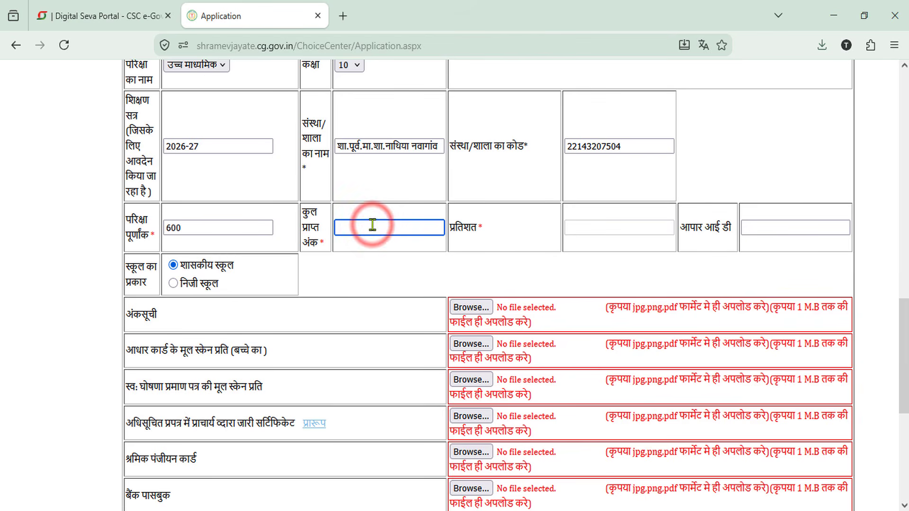
pyautogui.write('467')
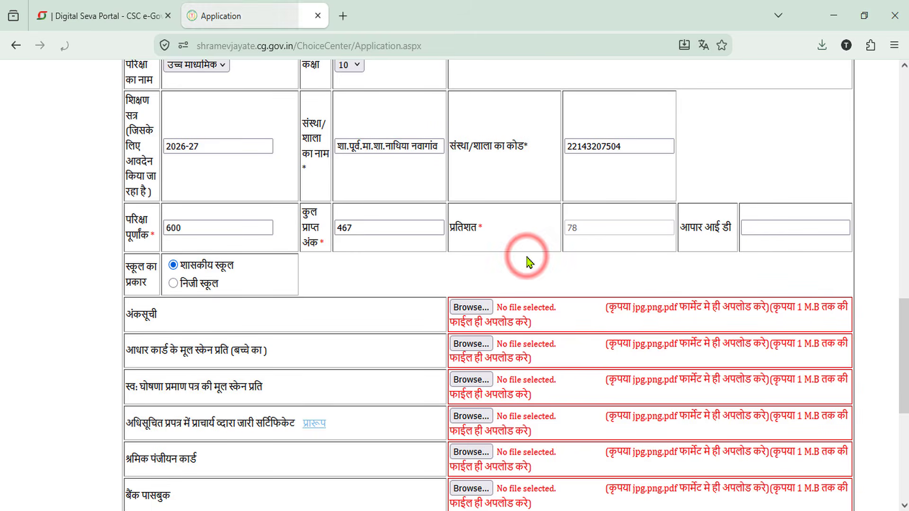
pyautogui.click(764, 229)
pyautogui.click(764, 229)
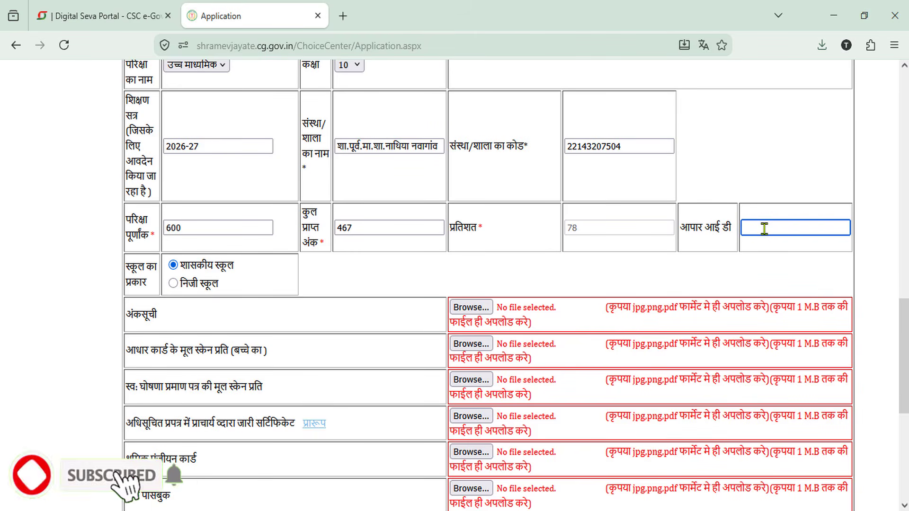
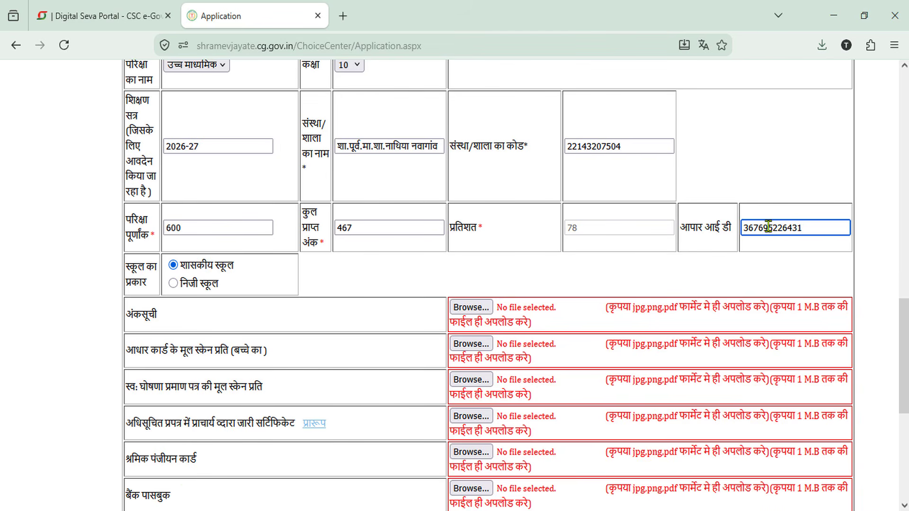
pyautogui.click(493, 268)
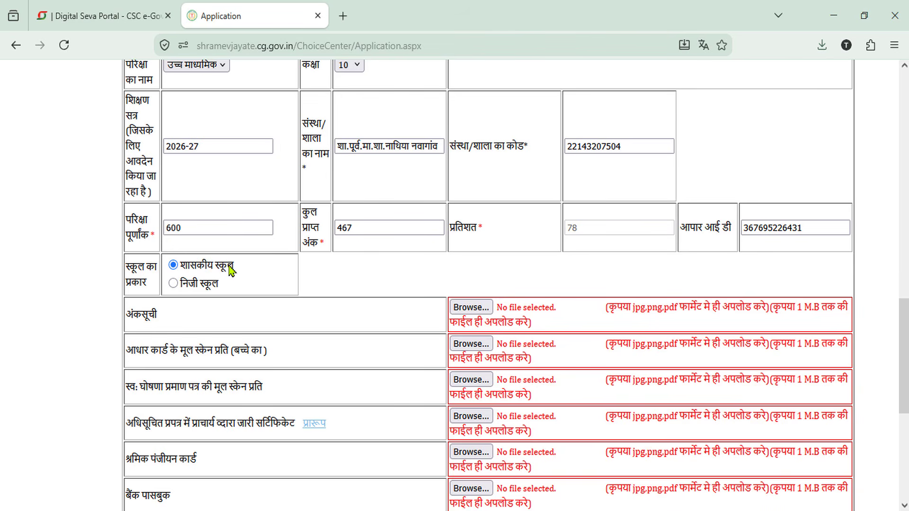
# Step: Attach the seven document PDFs, 10th.pdf through niyojak.pdf, and enter the captcha
pyautogui.scroll(-6, 436, 302)
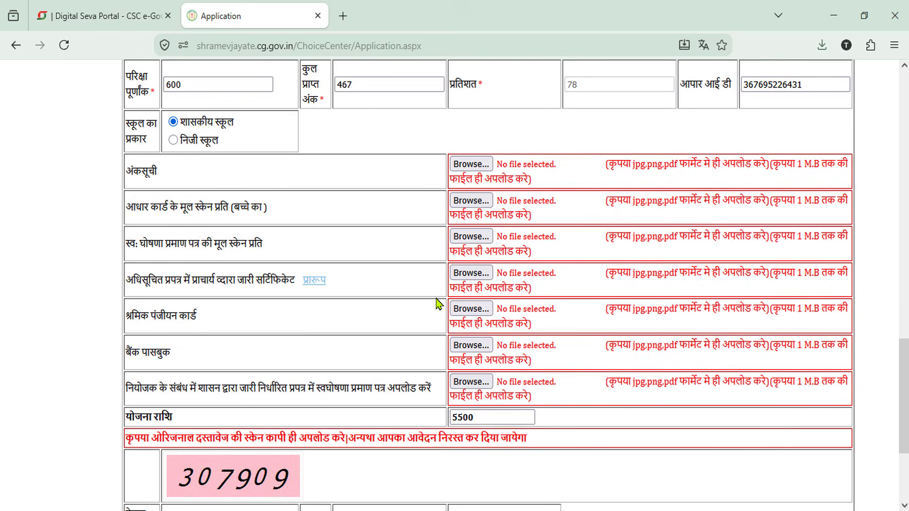
pyautogui.scroll(3, 466, 218)
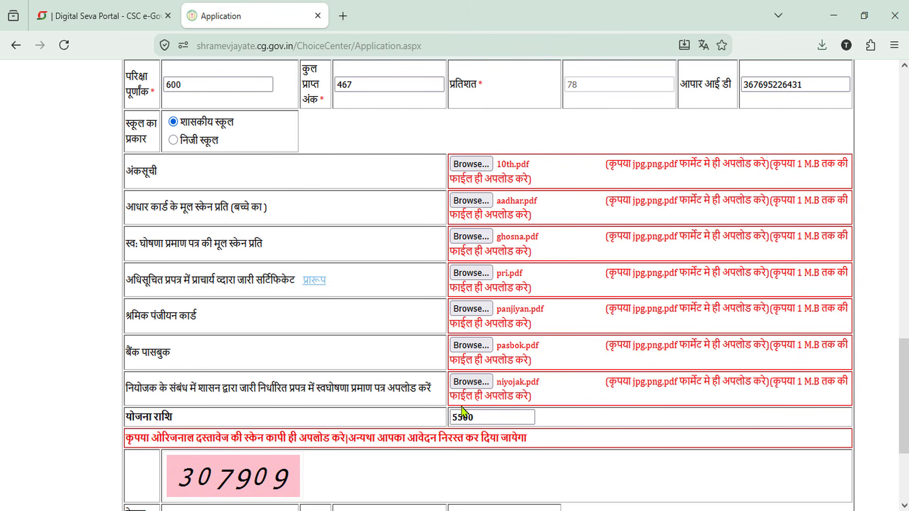
pyautogui.scroll(-3, 462, 409)
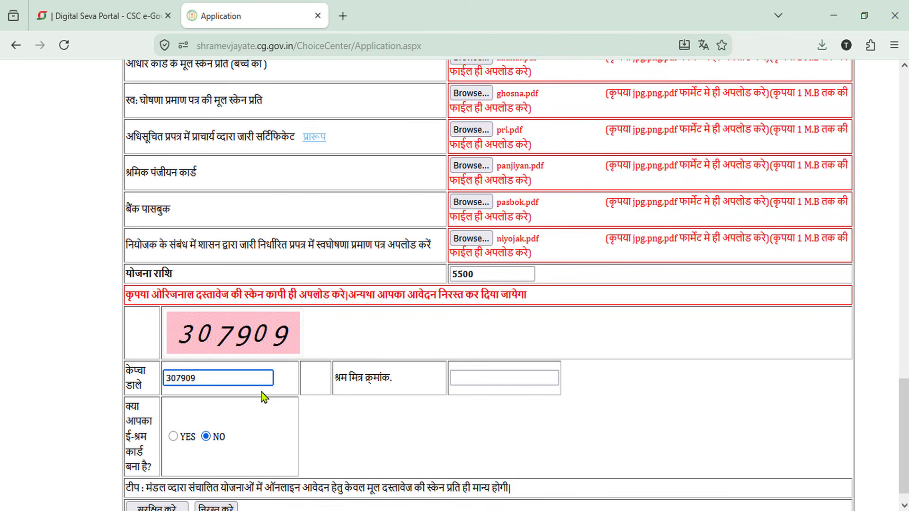
pyautogui.scroll(-1, 265, 398)
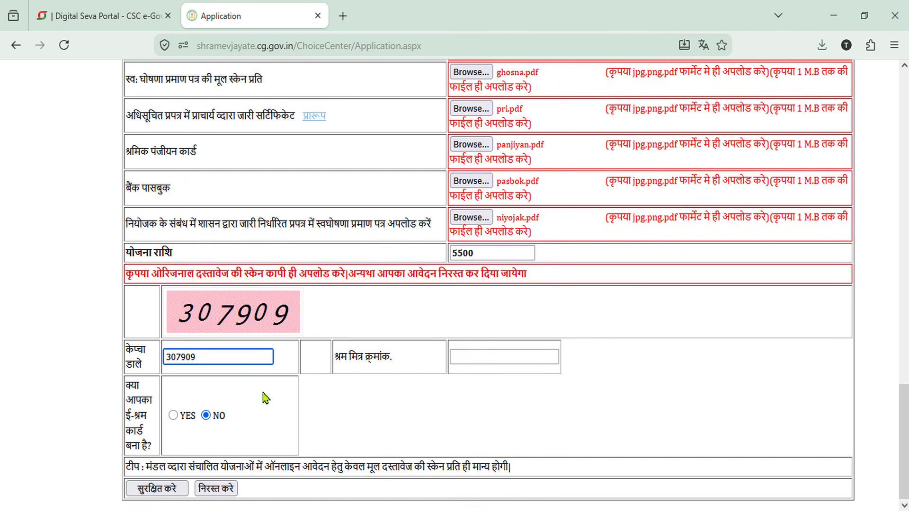
# Step: Save the application form with सुरक्षित करे, confirming the save a second time
pyautogui.click(152, 492)
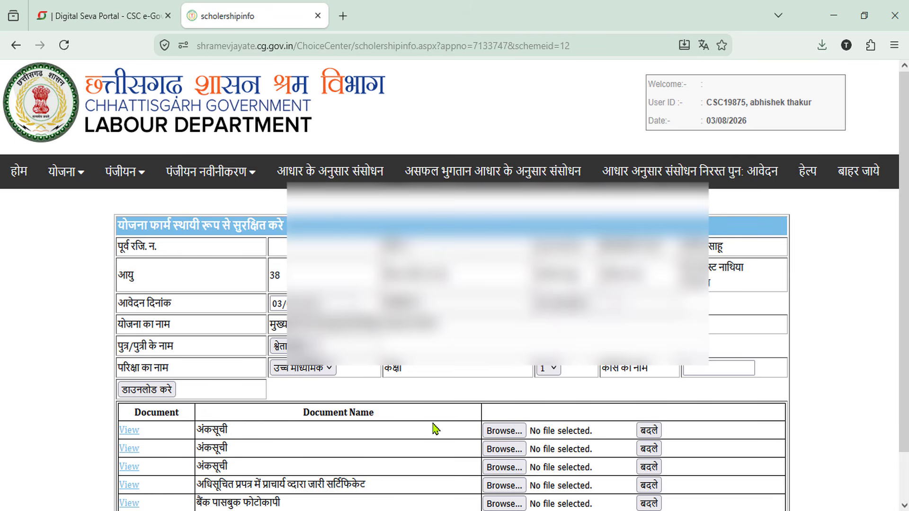
pyautogui.scroll(-1, 436, 428)
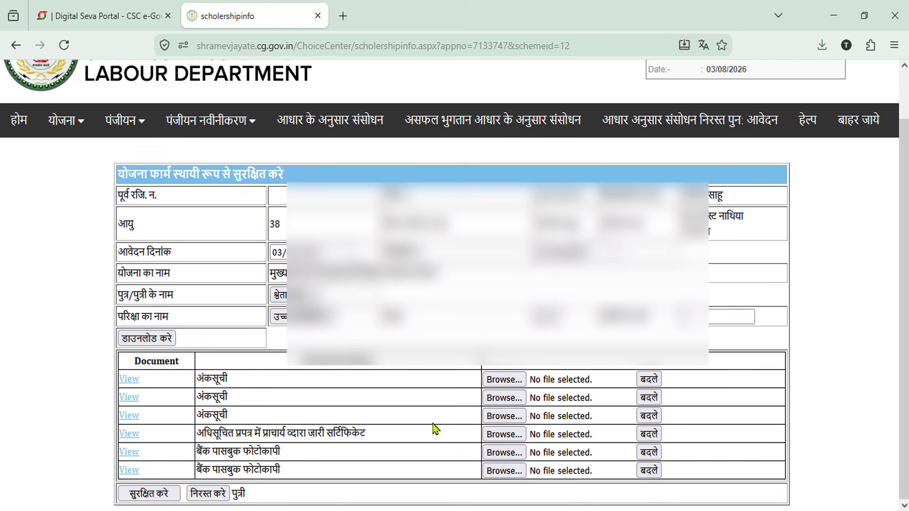
pyautogui.click(151, 497)
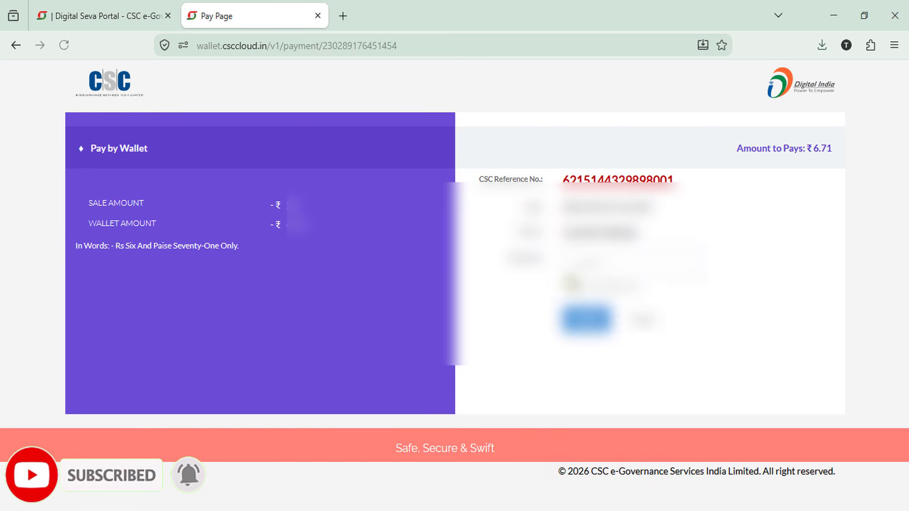
# Step: Log in to the CSC wallet with saved credentials and pay the application fee
pyautogui.click(590, 261)
pyautogui.click(605, 296)
pyautogui.click(594, 322)
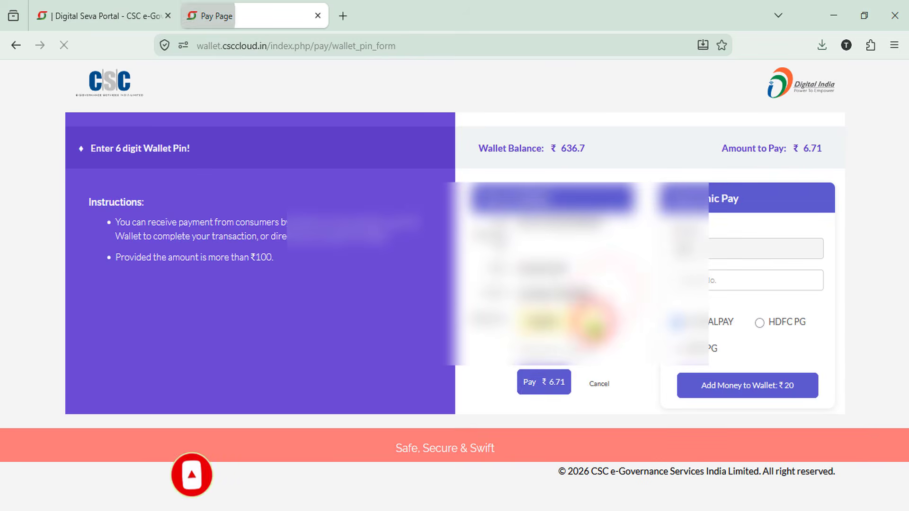
pyautogui.click(549, 380)
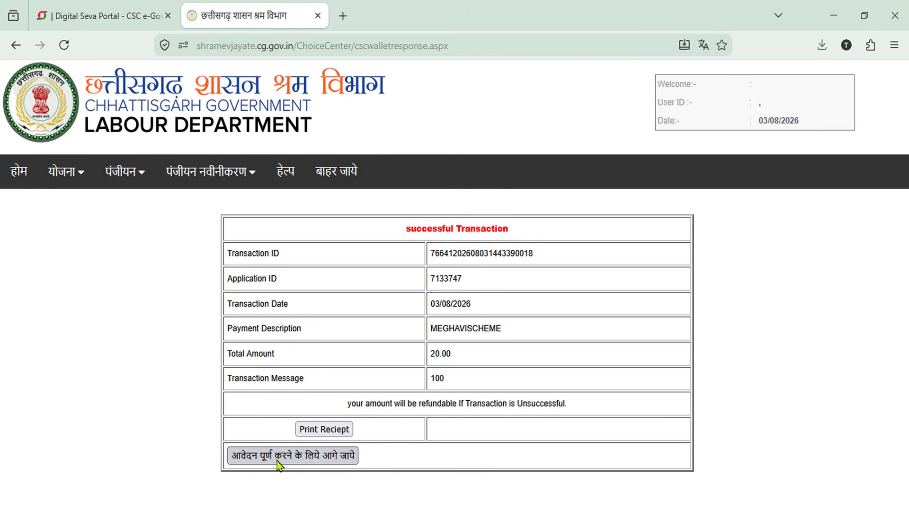
# Step: Open the printable scholarship acknowledgment via आवेदन पूर्ण करने के लिये आगे जाये, then return to होम
pyautogui.click(278, 457)
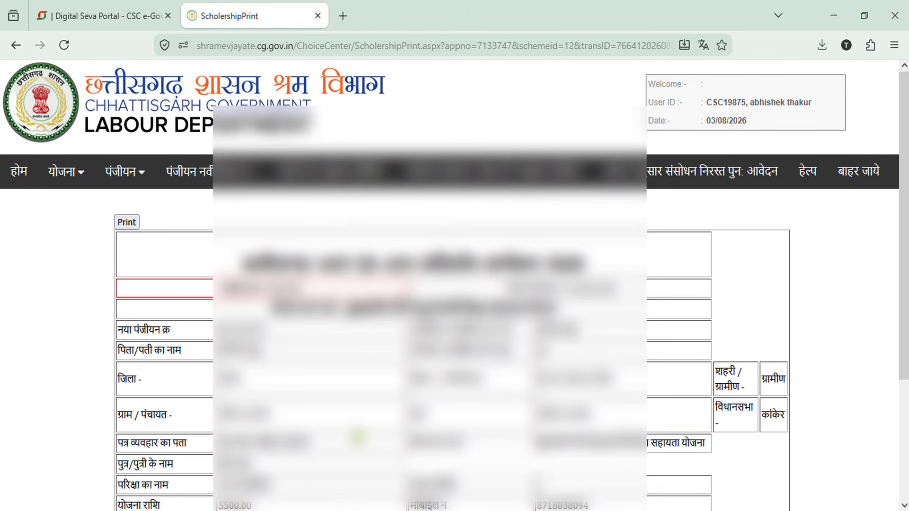
pyautogui.scroll(-3, 454, 284)
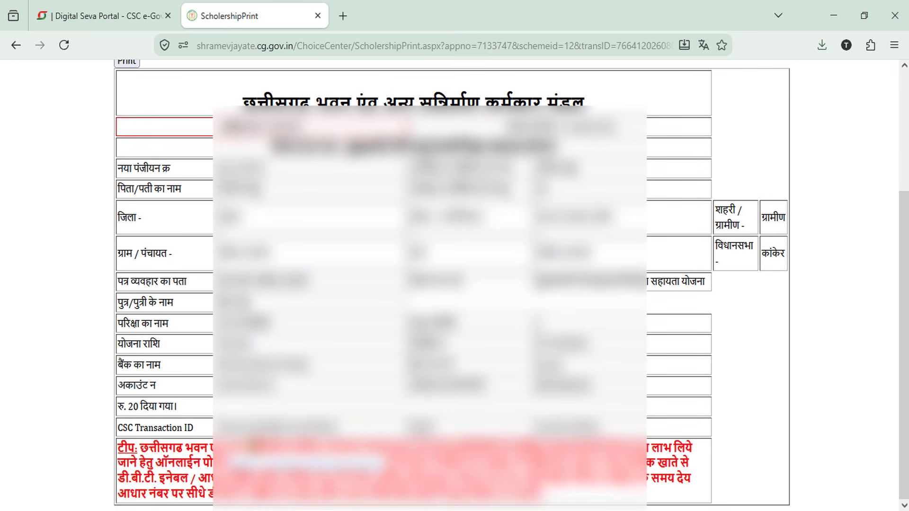
pyautogui.scroll(3, 455, 284)
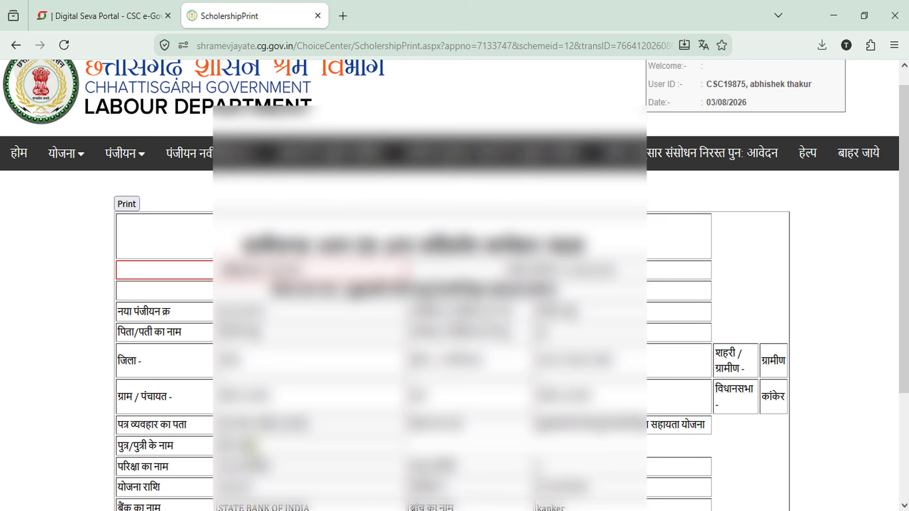
pyautogui.click(19, 159)
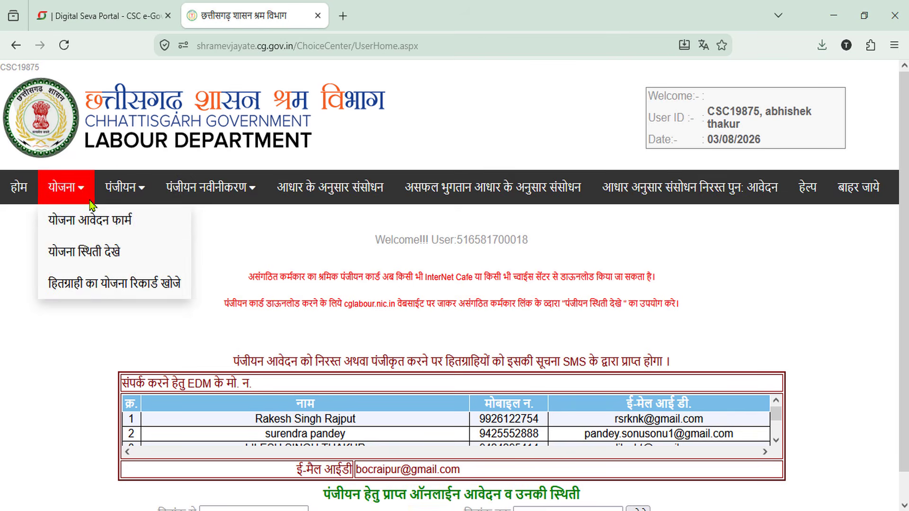